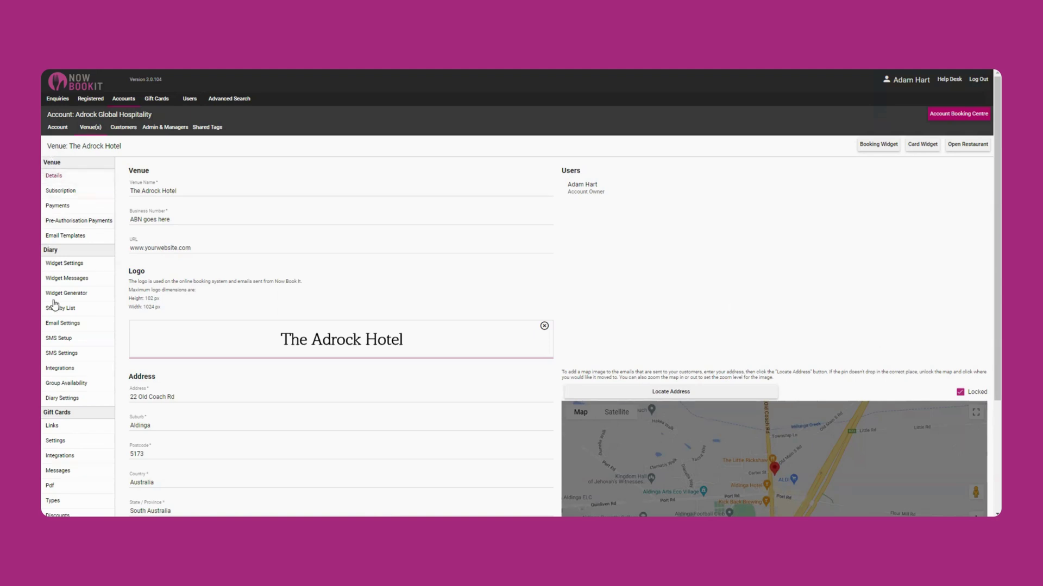
Enable Booked By on the online widget in The Adrock Hotel's diary settings and save
{"action": "left_click", "coordinate": [71, 400]}
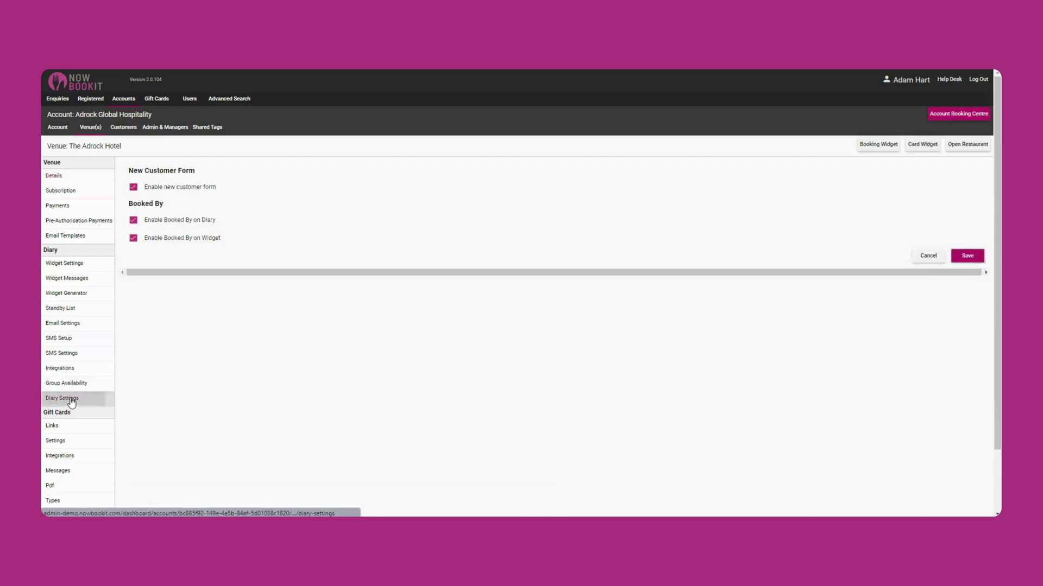
{"action": "left_click", "coordinate": [134, 238]}
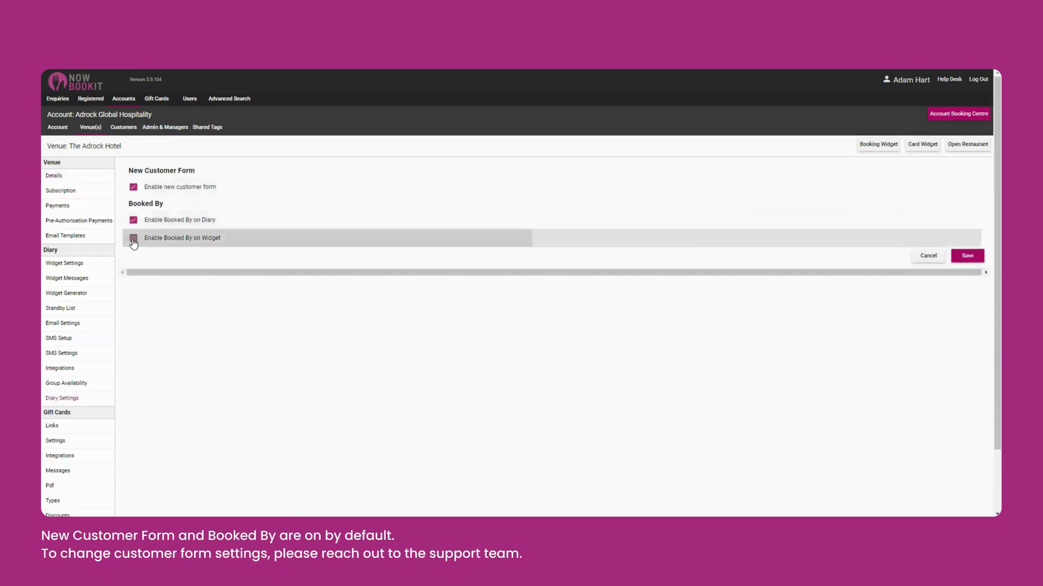
{"action": "left_click", "coordinate": [968, 256]}
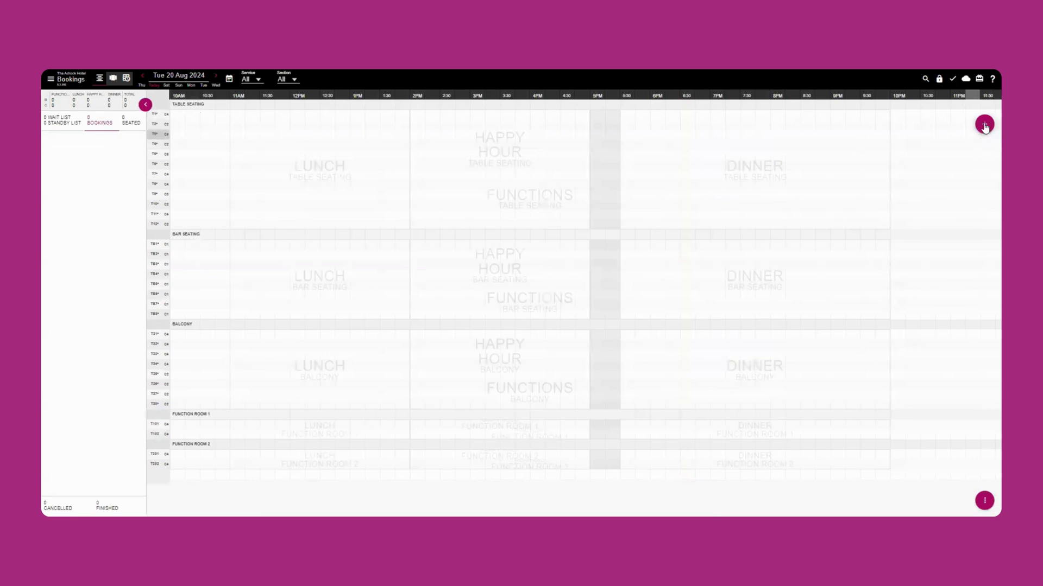
{"action": "left_click", "coordinate": [984, 125]}
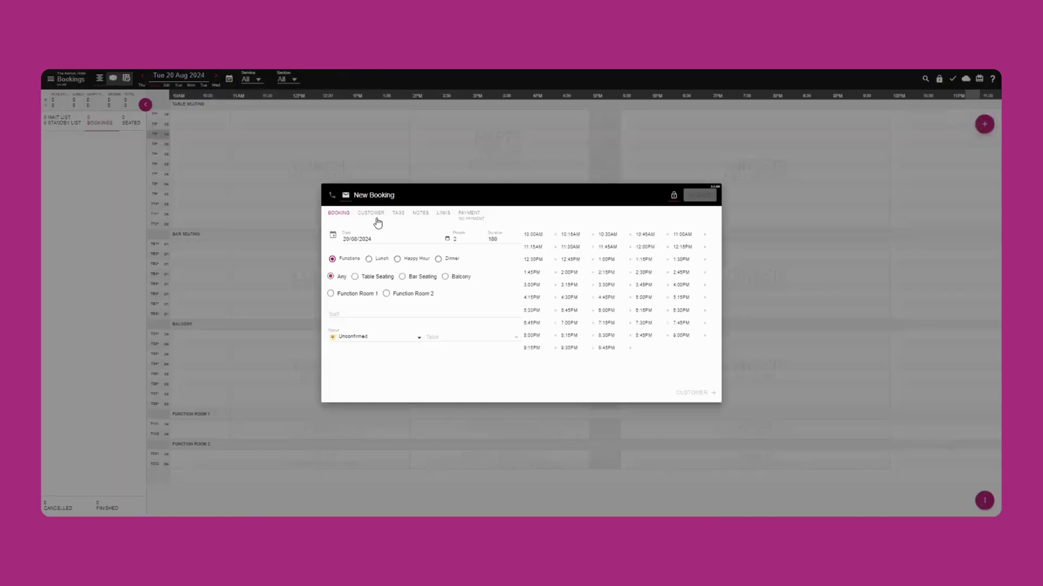
{"action": "left_click", "coordinate": [370, 213]}
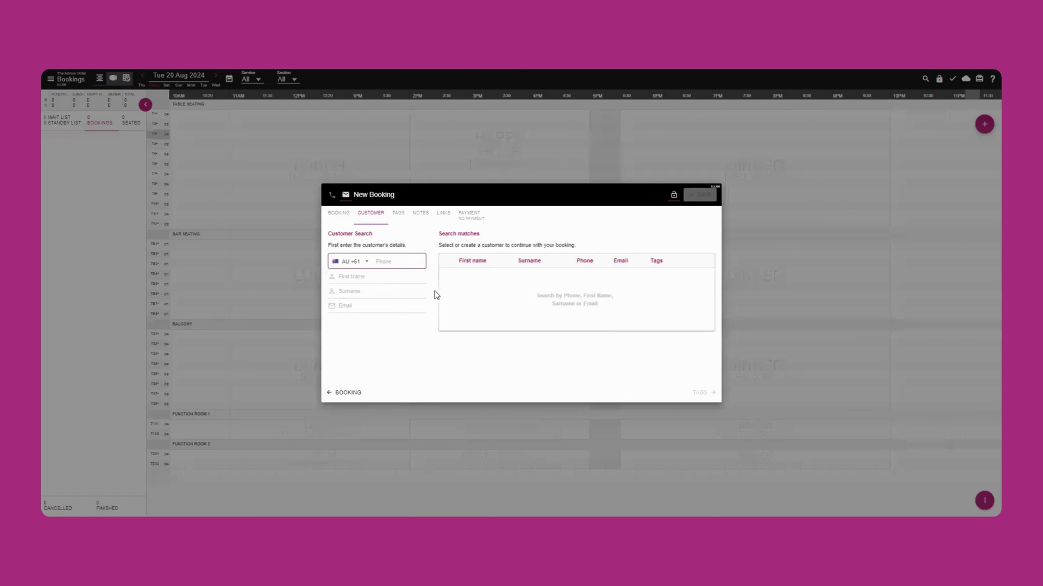
{"action": "type", "text": "04"}
{"action": "type", "text": "228315"}
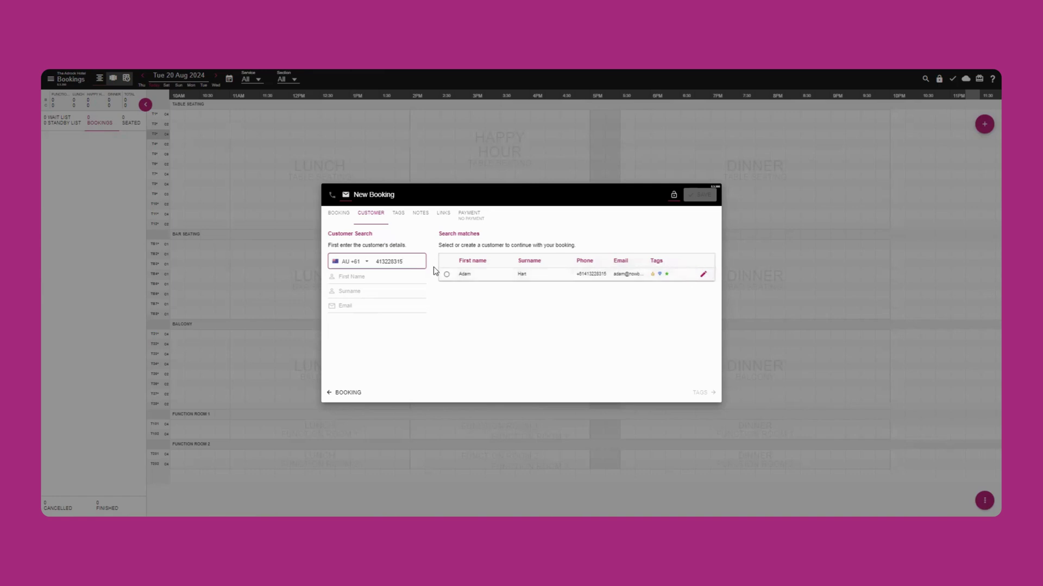
{"action": "left_click", "coordinate": [445, 278]}
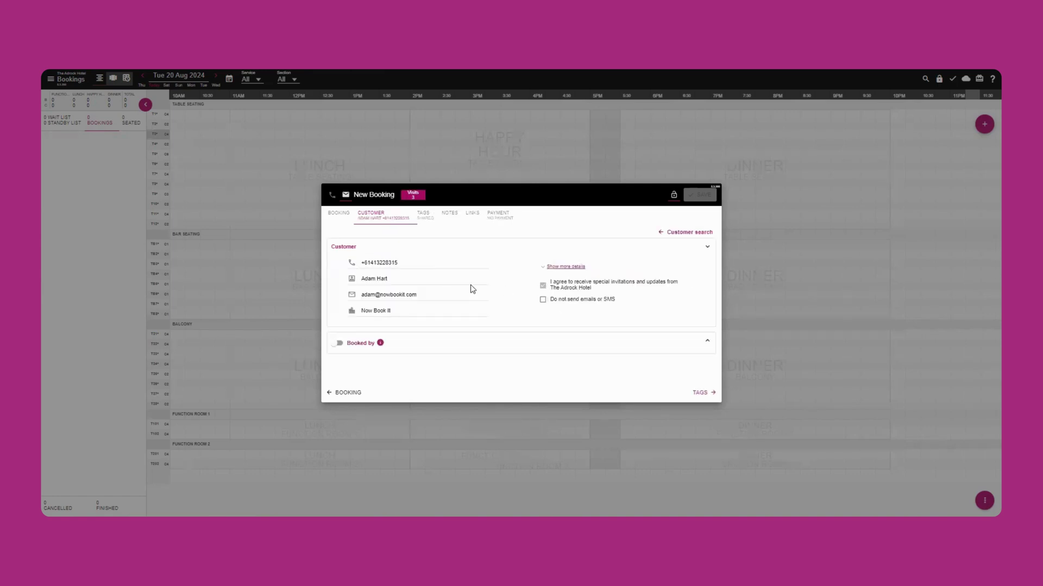
{"action": "left_click", "coordinate": [883, 275]}
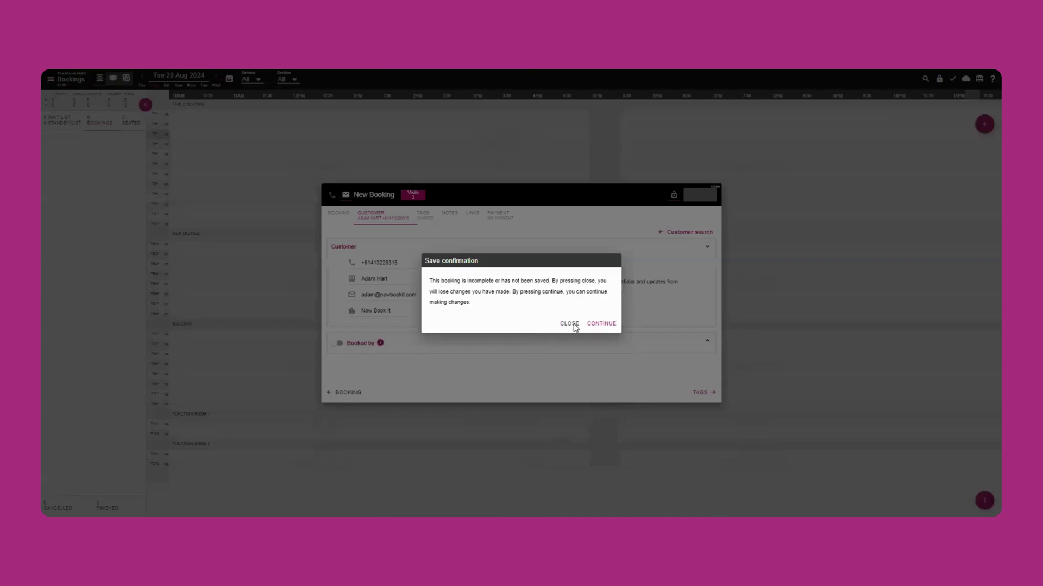
{"action": "left_click", "coordinate": [574, 325]}
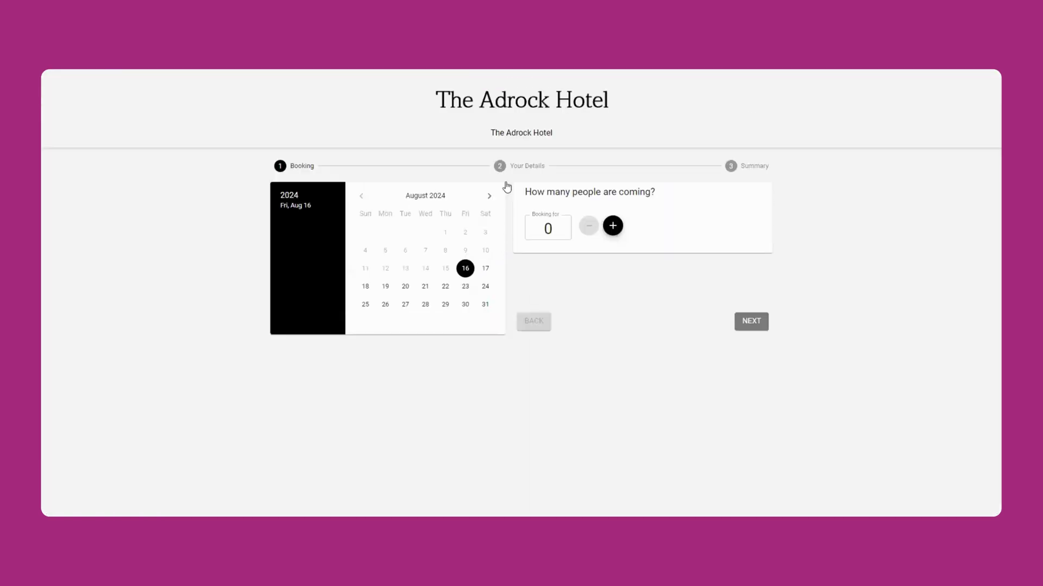
Request a widget booking for 2, Casual Visit, Table Seating, Monday Aug 19 at 11:00am
{"action": "left_click", "coordinate": [385, 288]}
{"action": "left_click", "coordinate": [613, 227]}
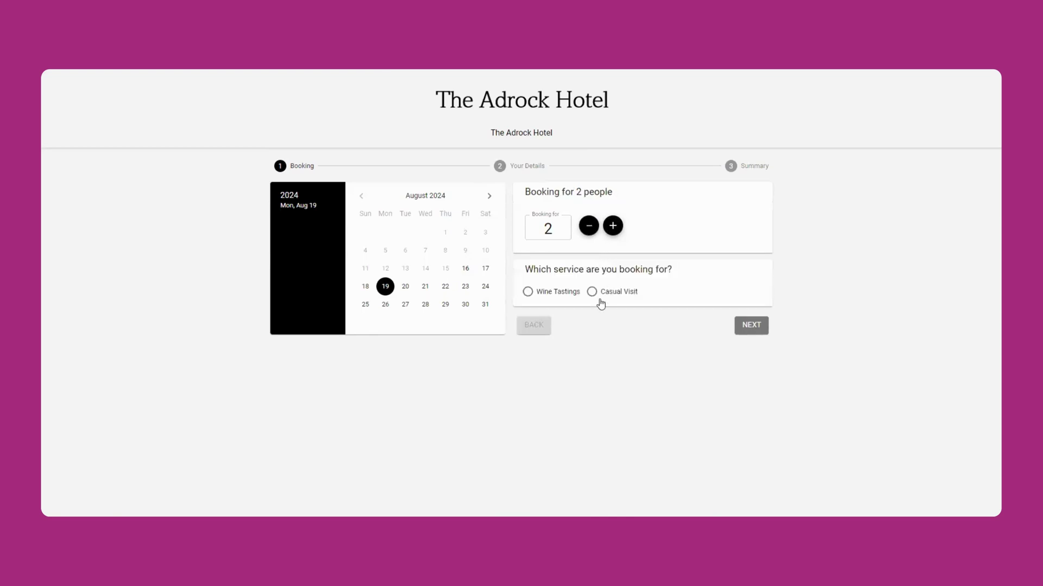
{"action": "left_click", "coordinate": [593, 293]}
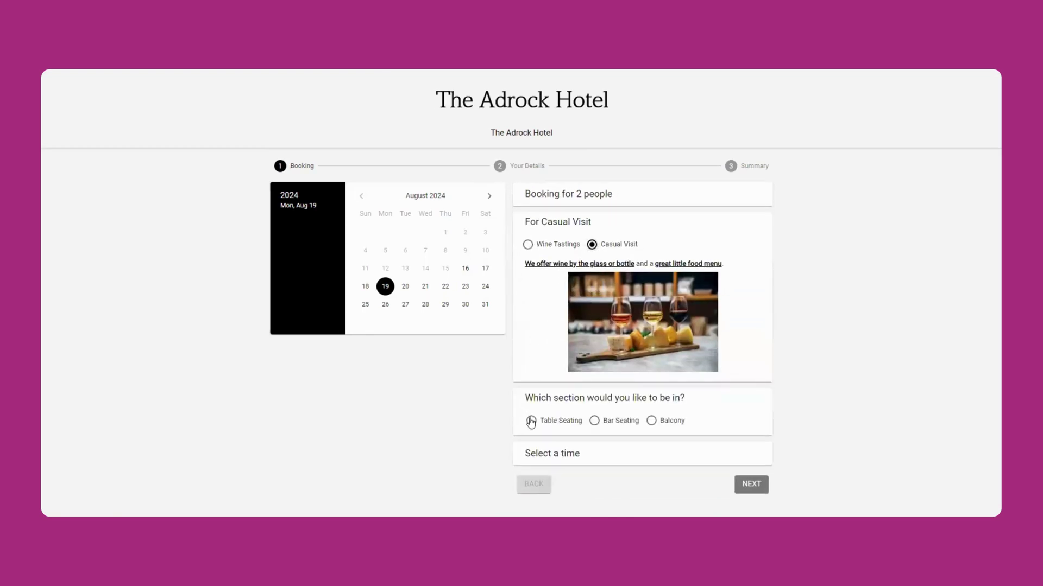
{"action": "left_click", "coordinate": [530, 421]}
{"action": "left_click", "coordinate": [554, 309]}
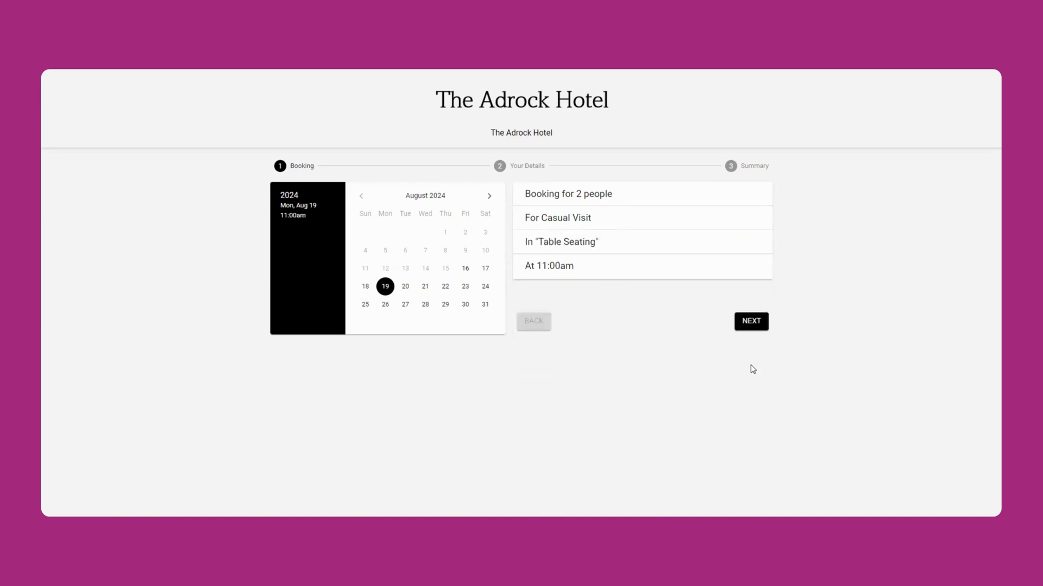
{"action": "left_click", "coordinate": [753, 324]}
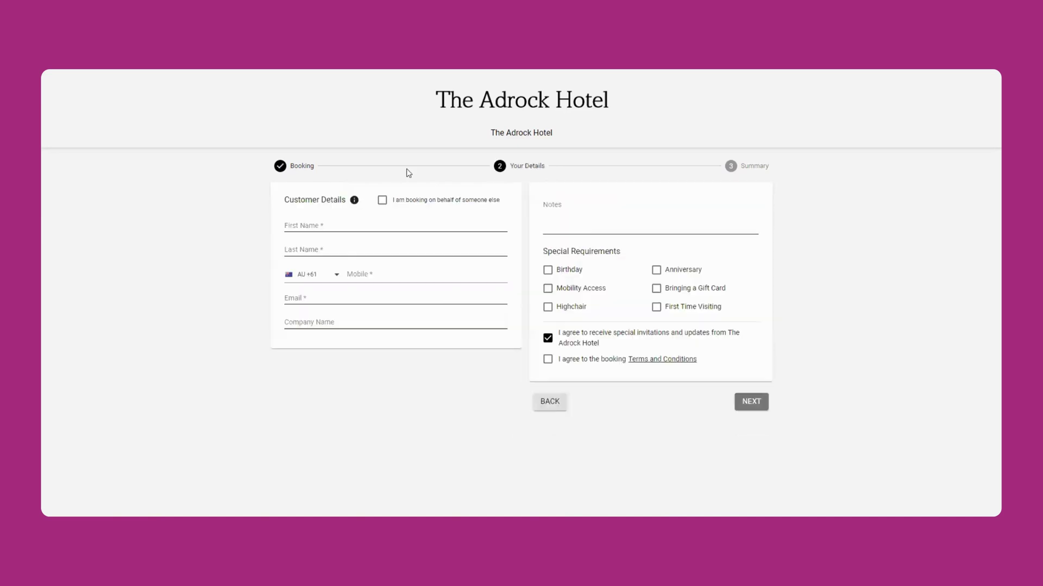
{"action": "left_click", "coordinate": [350, 223]}
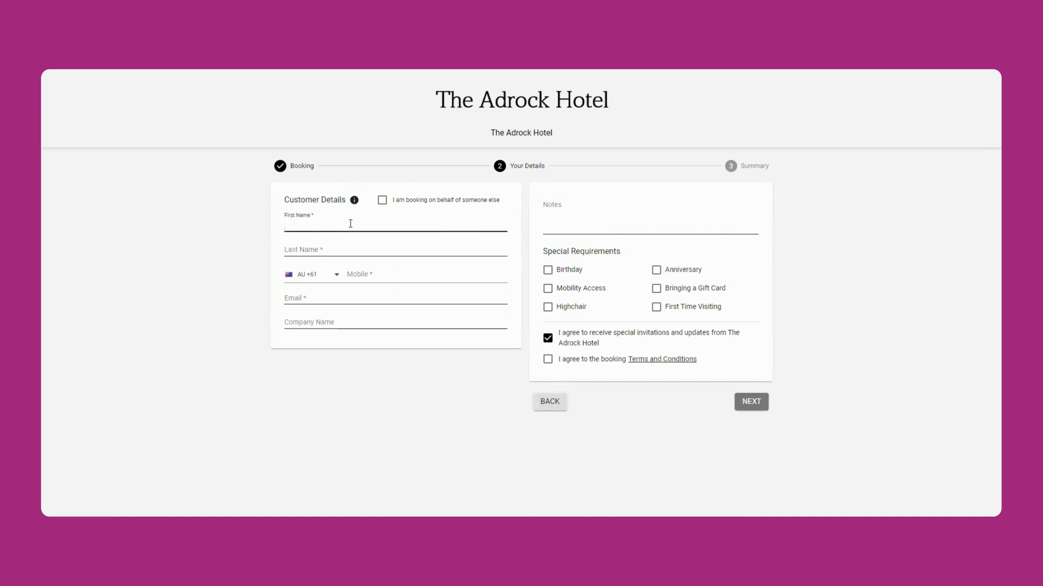
{"action": "key", "text": "Tab"}
{"action": "key", "text": "Tab"}
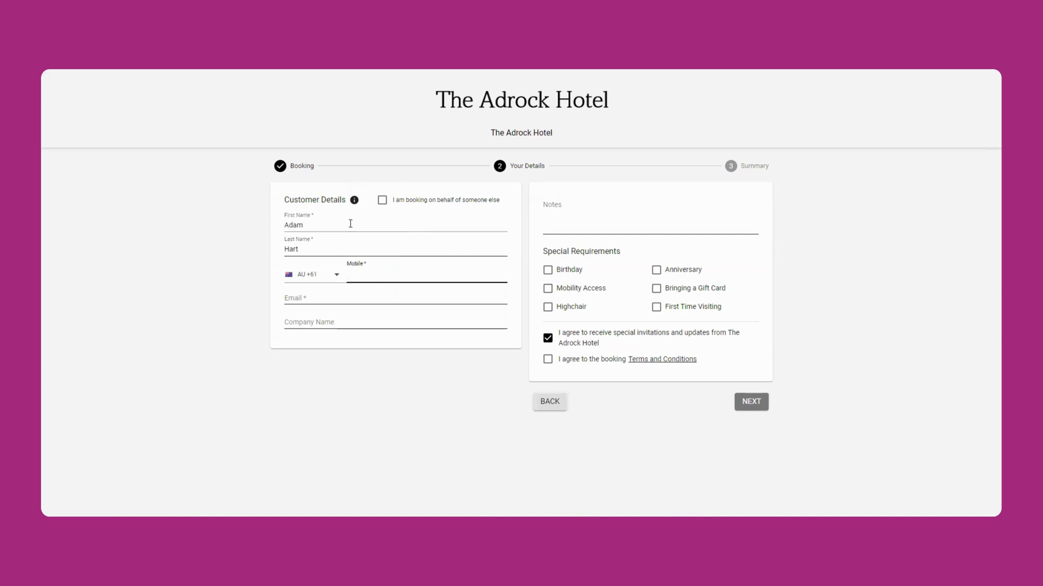
{"action": "key", "text": "Tab"}
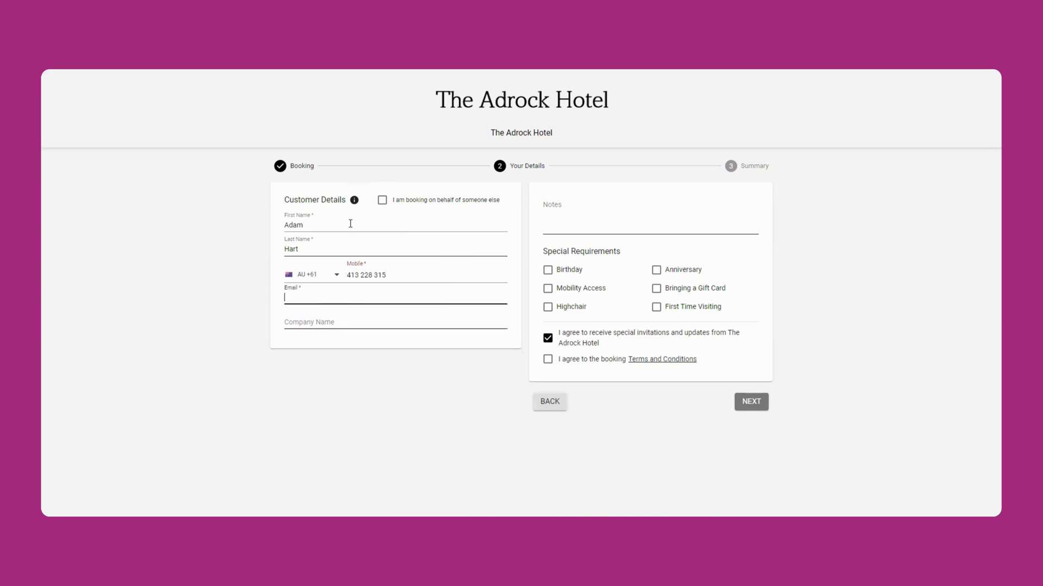
{"action": "left_click", "coordinate": [382, 202]}
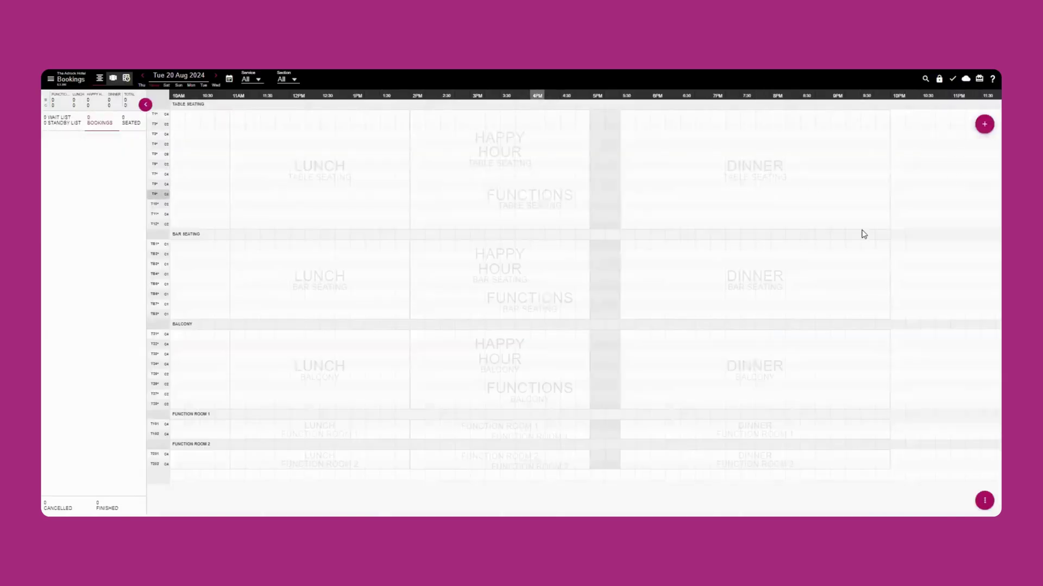
Create a new Dinner diary booking at 6:00PM with staff initials 'ah', then go to Customer
{"action": "left_click", "coordinate": [984, 125]}
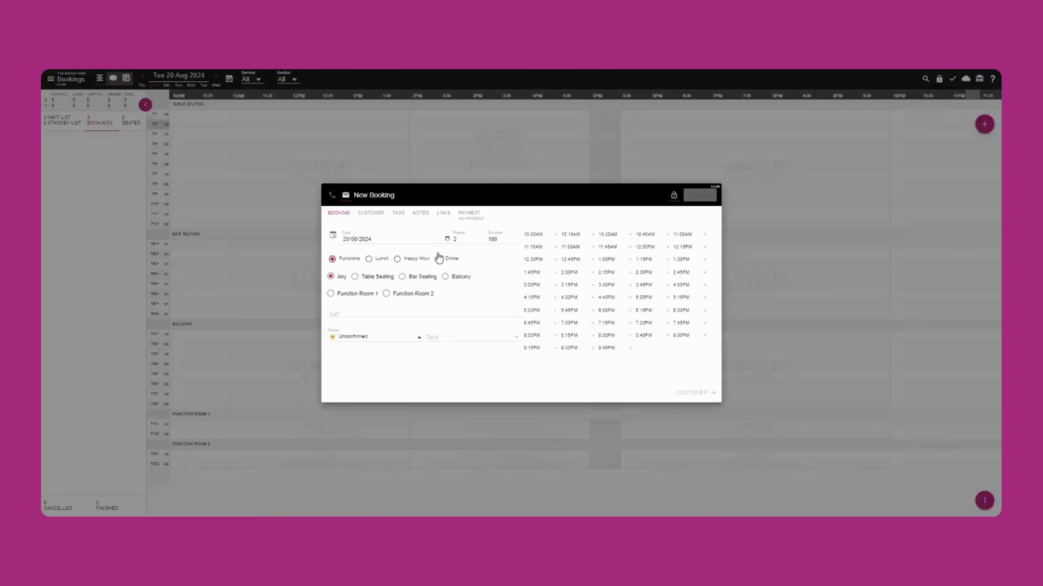
{"action": "left_click", "coordinate": [439, 258]}
{"action": "left_click", "coordinate": [377, 311]}
{"action": "type", "text": "a"}
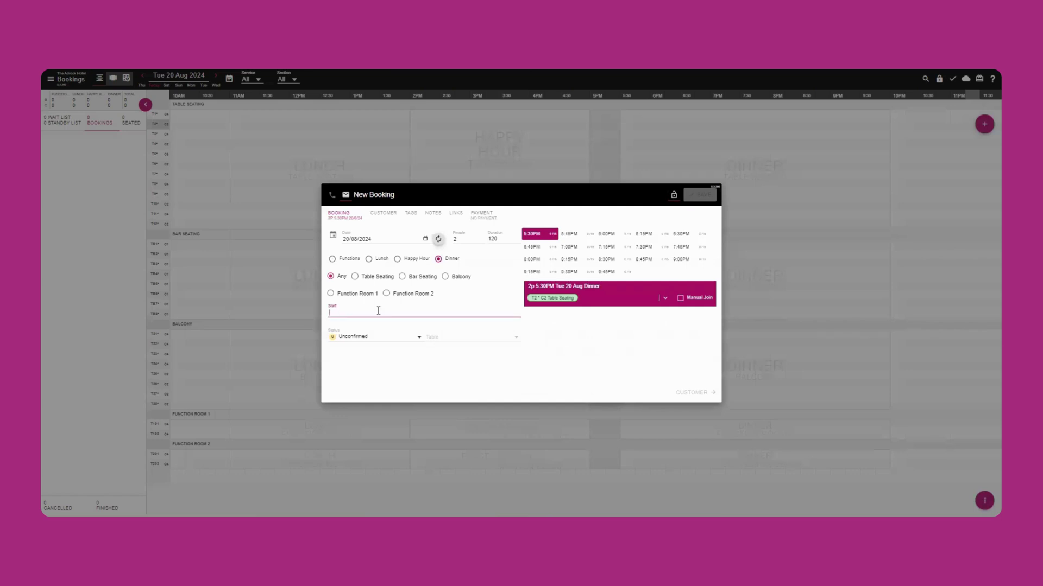
{"action": "type", "text": "h"}
{"action": "left_click", "coordinate": [609, 235]}
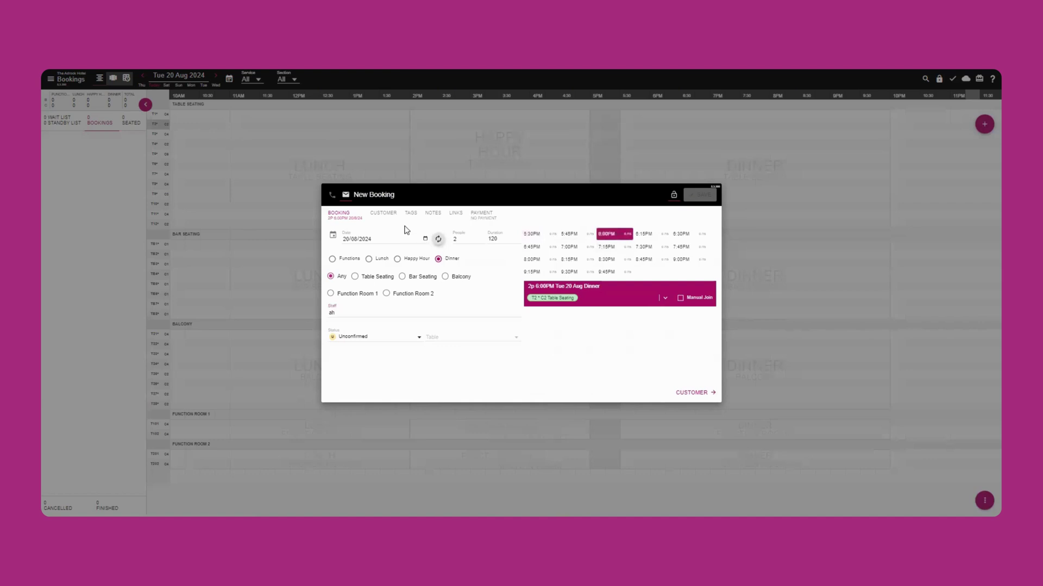
{"action": "left_click", "coordinate": [383, 213]}
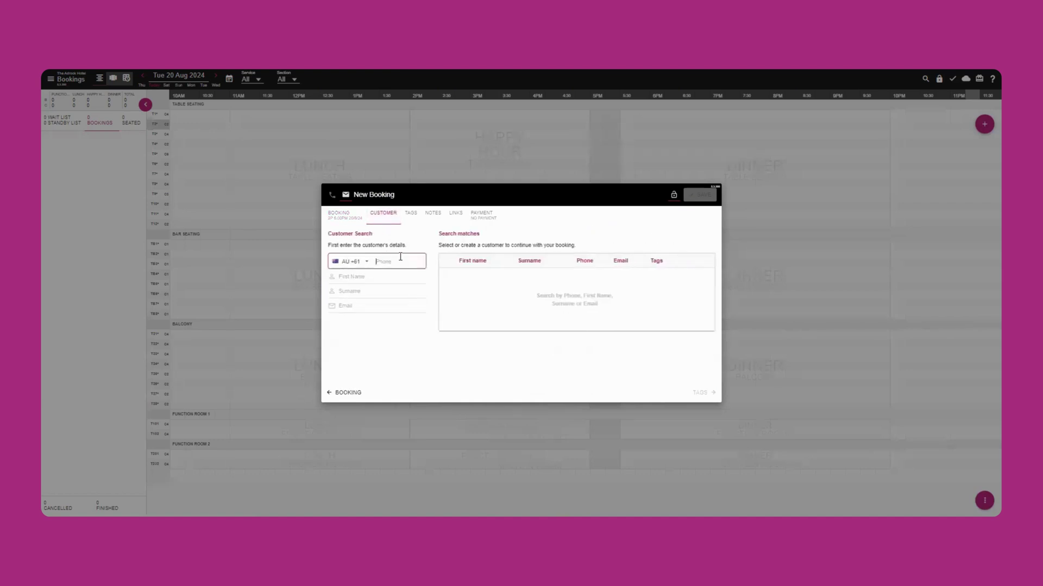
{"action": "type", "text": "041"}
{"action": "type", "text": "8315"}
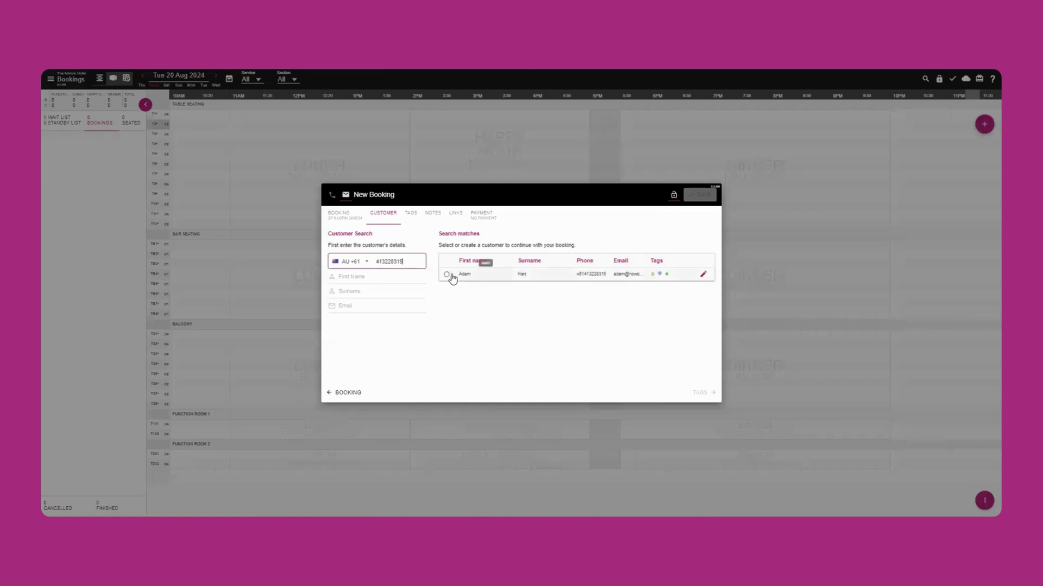
{"action": "left_click", "coordinate": [446, 276]}
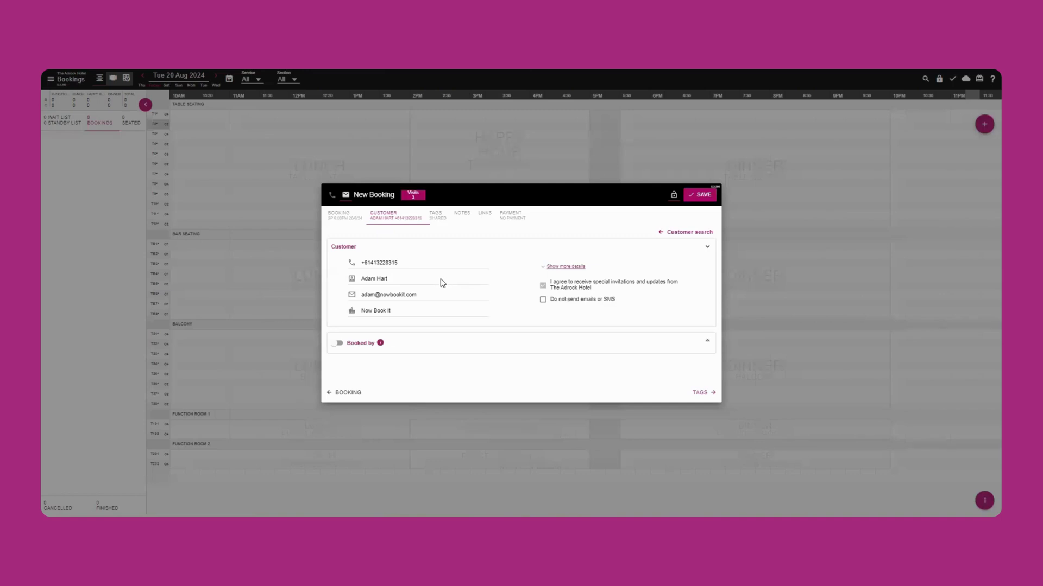
{"action": "left_click", "coordinate": [339, 346]}
{"action": "left_click", "coordinate": [404, 292]}
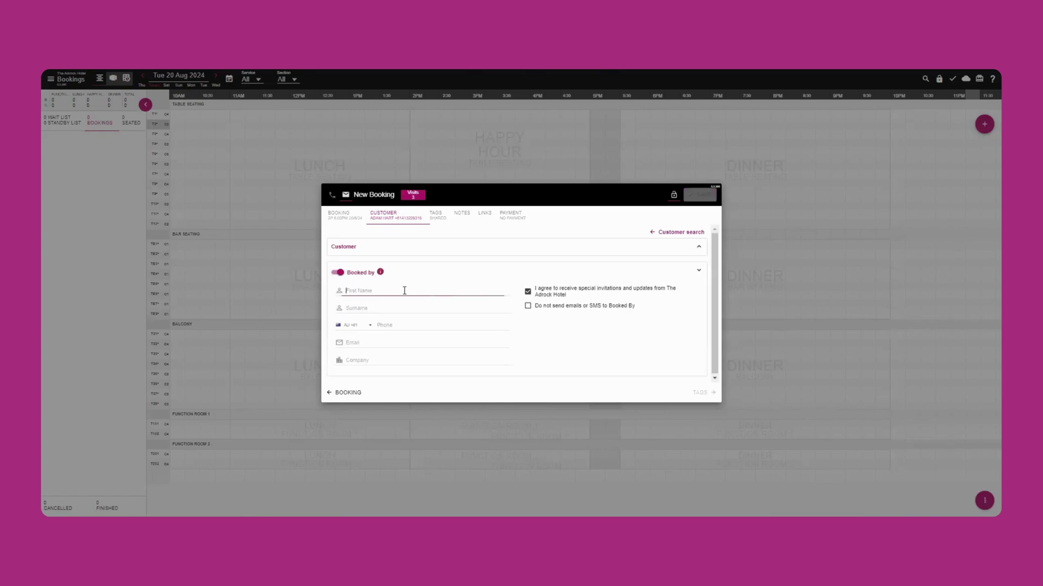
{"action": "key", "text": "Tab"}
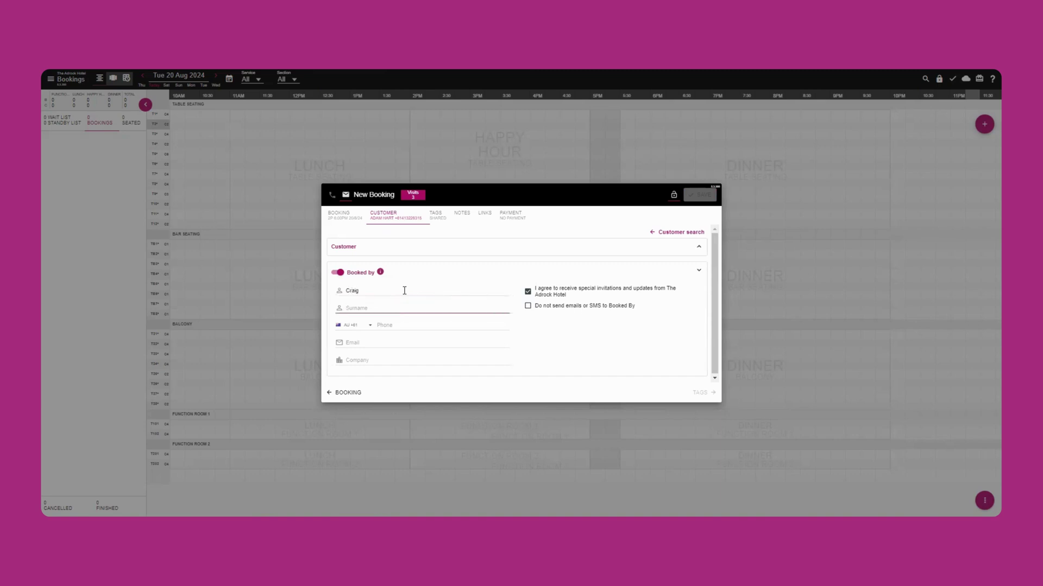
{"action": "key", "text": "Tab"}
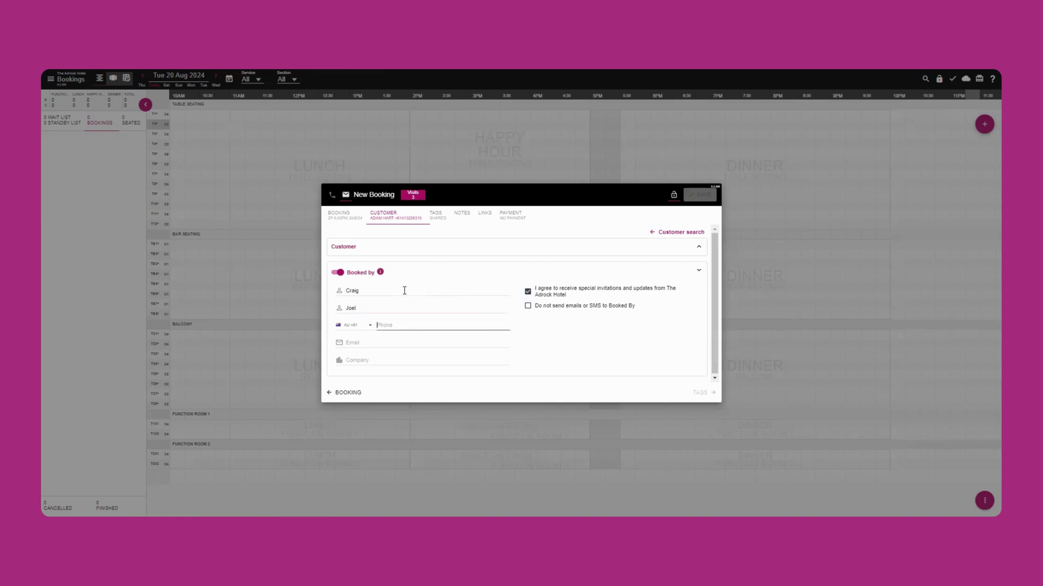
{"action": "type", "text": "04444"}
{"action": "type", "text": "444 444 444"}
{"action": "left_click", "coordinate": [384, 346]}
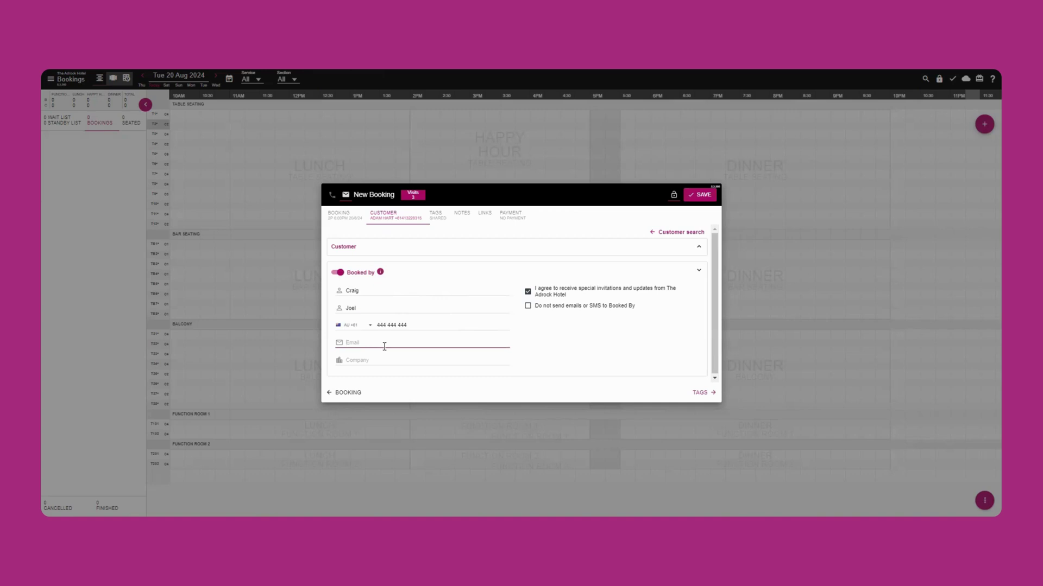
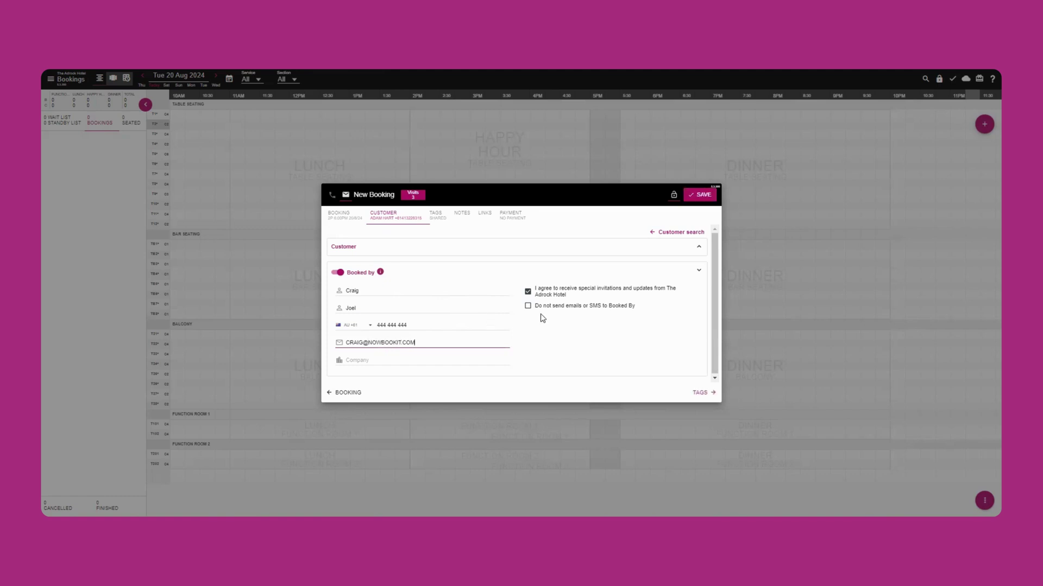
{"action": "left_click", "coordinate": [698, 195]}
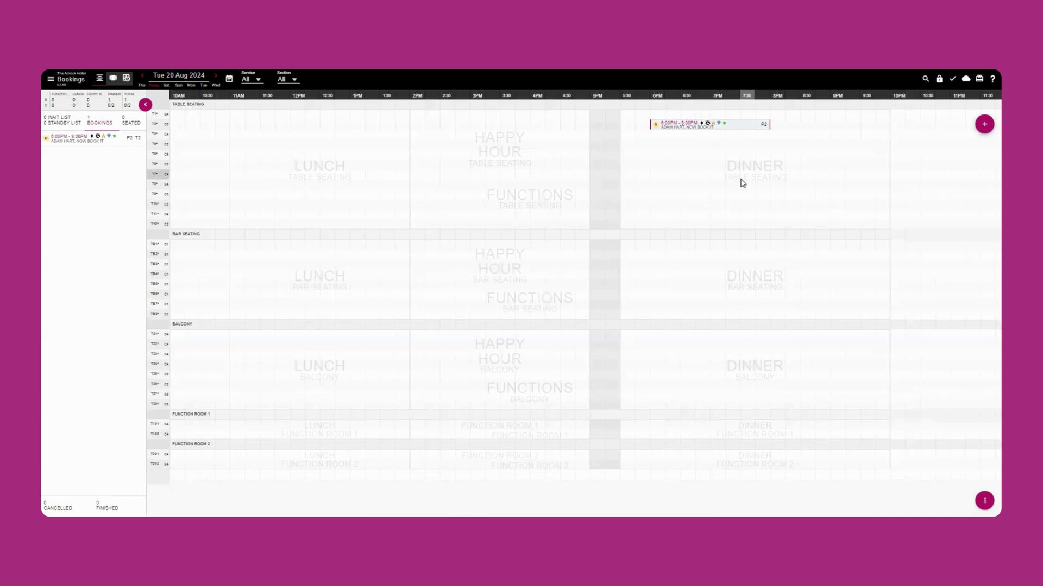
{"action": "key", "text": "ctrl+plus"}
{"action": "left_click_drag", "start_coordinate": [812, 197], "coordinate": [694, 198]}
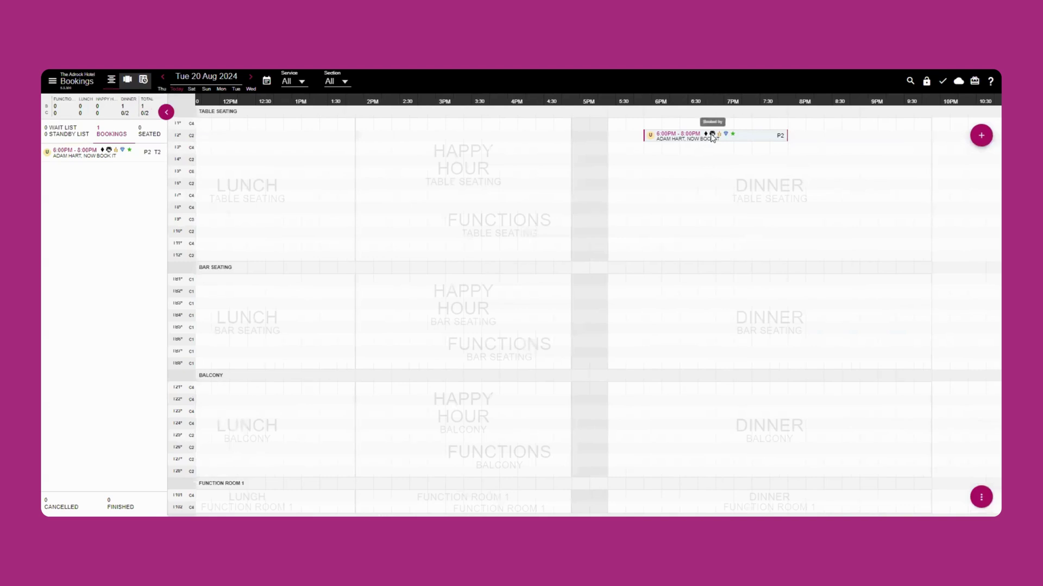
{"action": "left_click", "coordinate": [676, 137]}
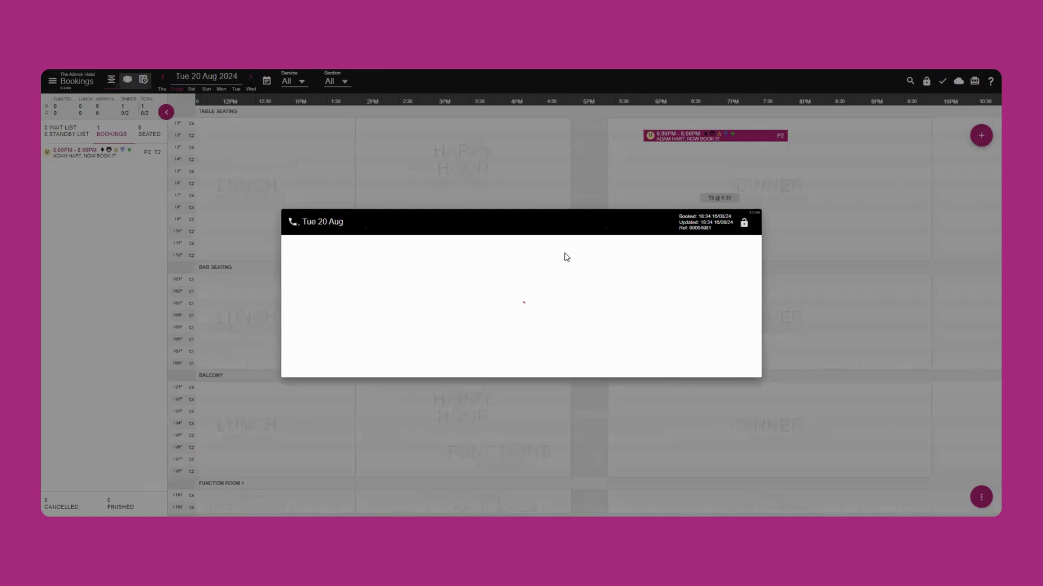
{"action": "left_click", "coordinate": [750, 232]}
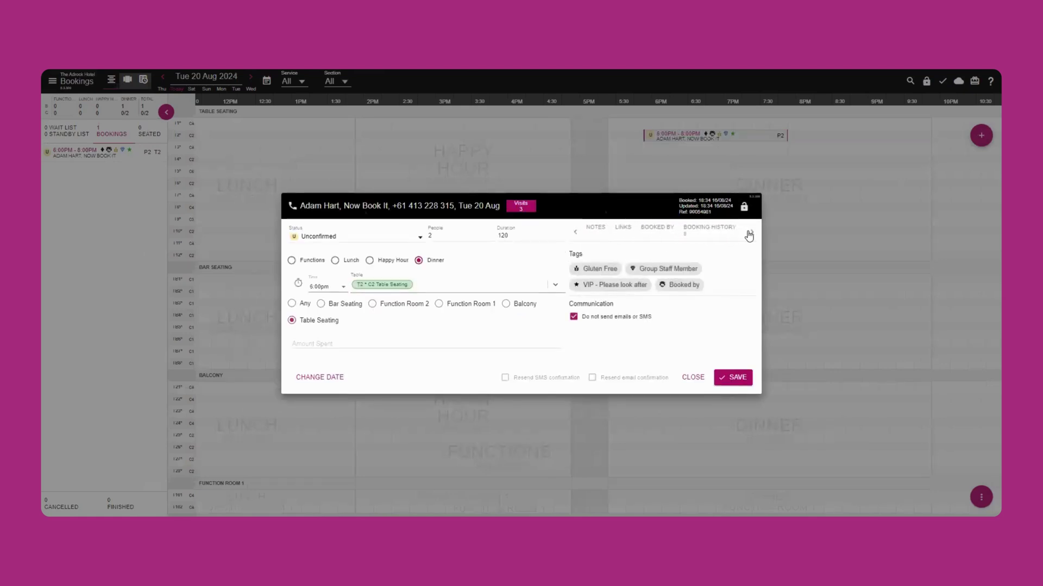
{"action": "left_click", "coordinate": [656, 230]}
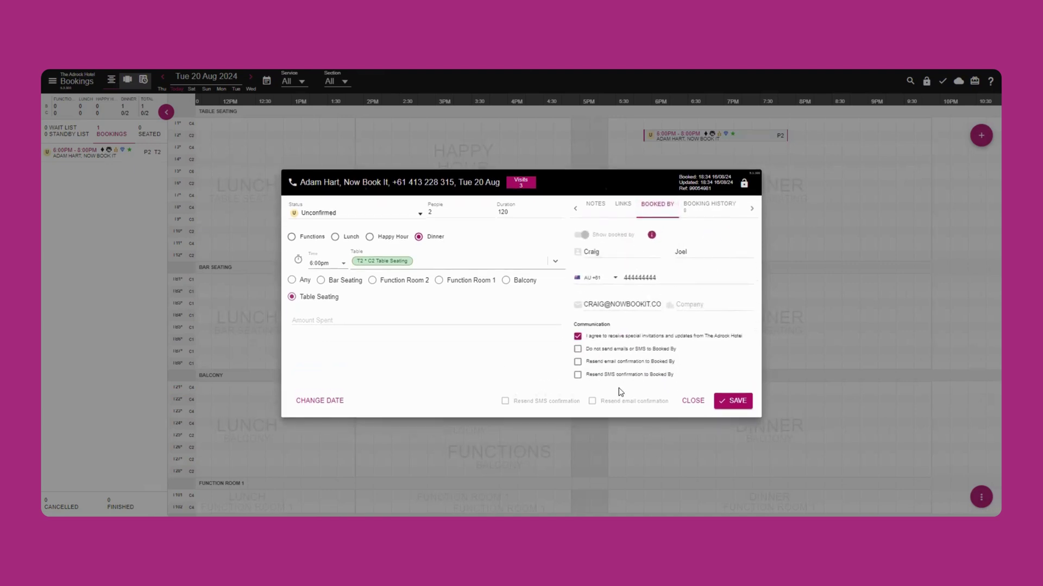
{"action": "left_click", "coordinate": [733, 401]}
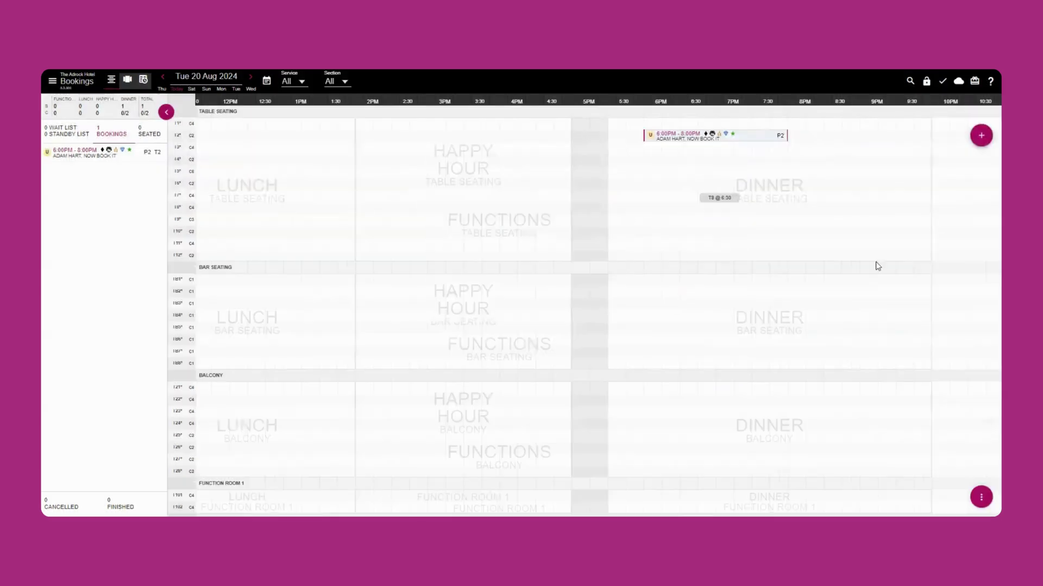